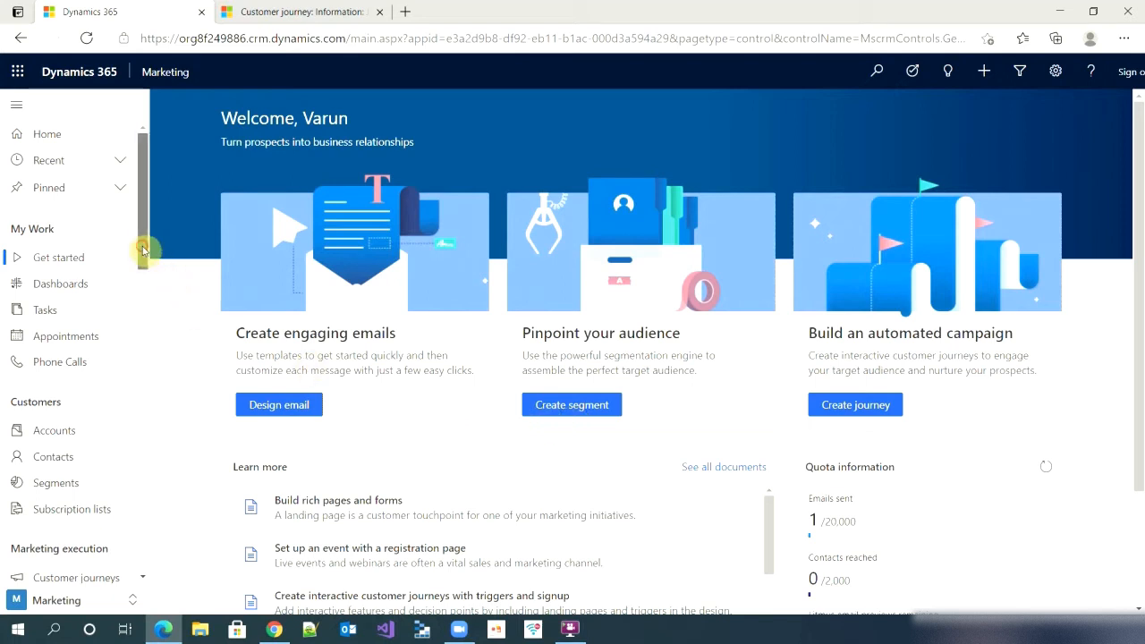
# Open the Summary of the draft marketing email "Email 4g3 (Blank)".
pyautogui.moveTo(143, 250); pyautogui.dragTo(143, 326)
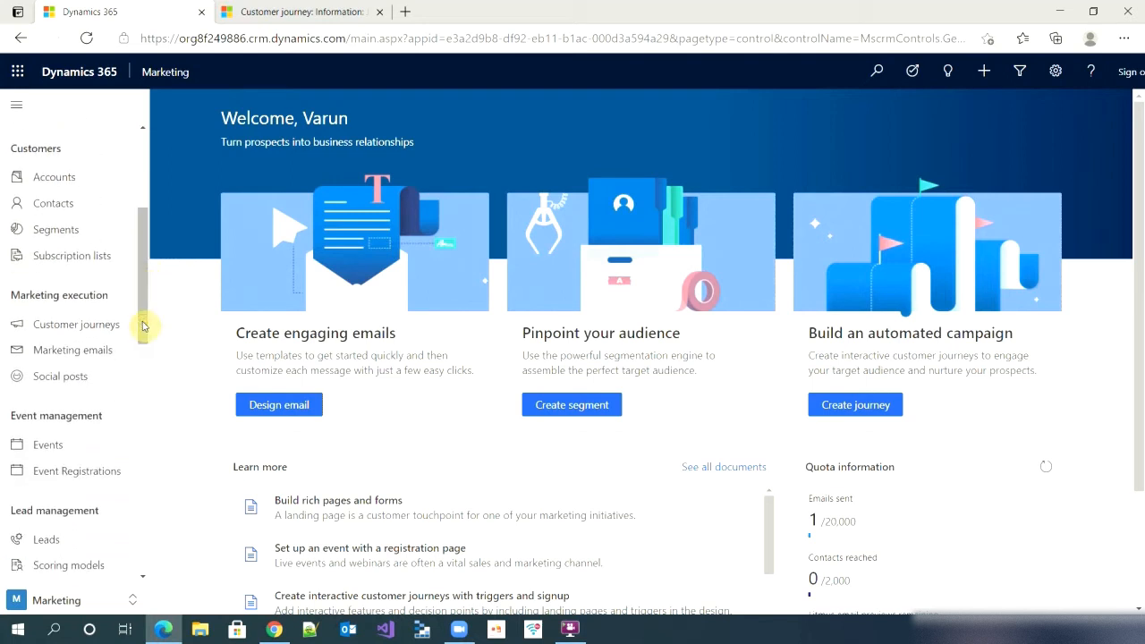
pyautogui.click(76, 353)
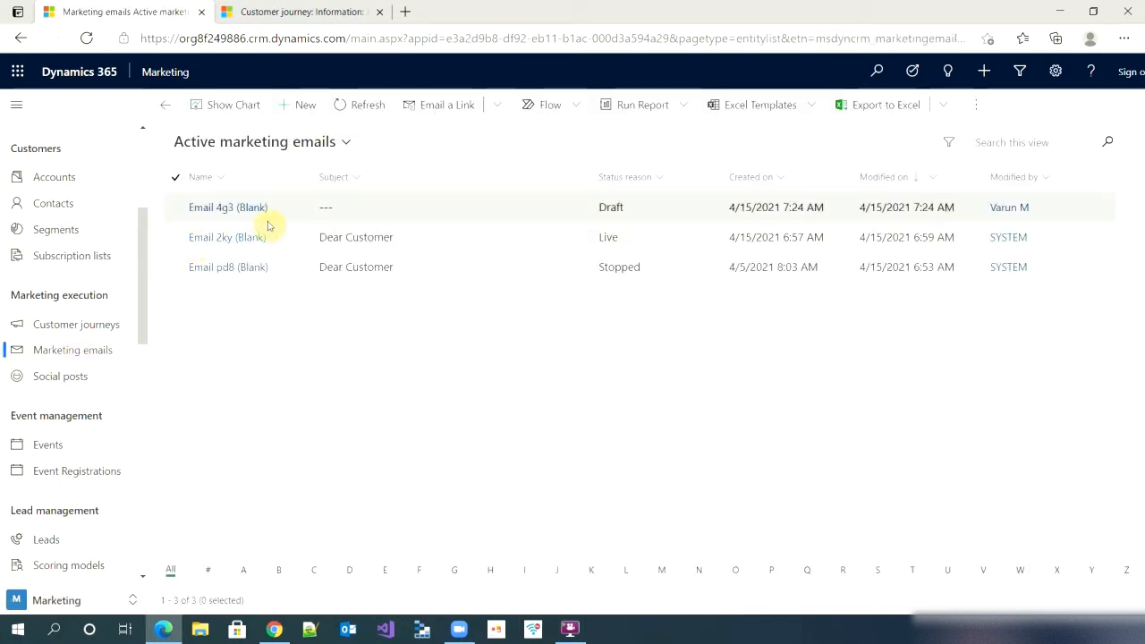
pyautogui.click(224, 209)
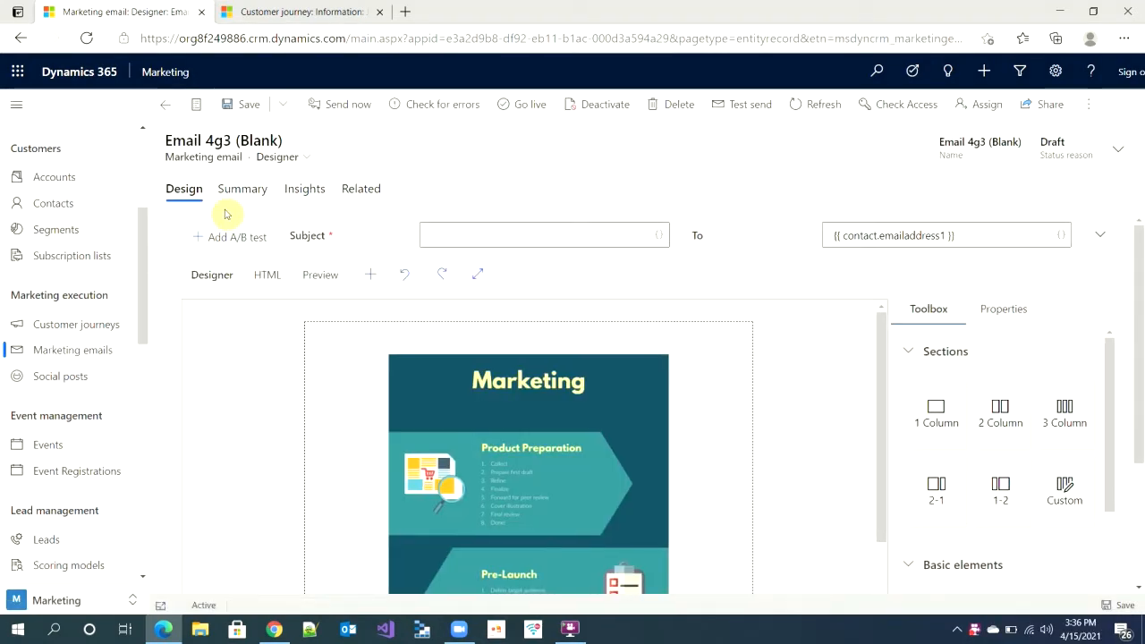
pyautogui.click(243, 190)
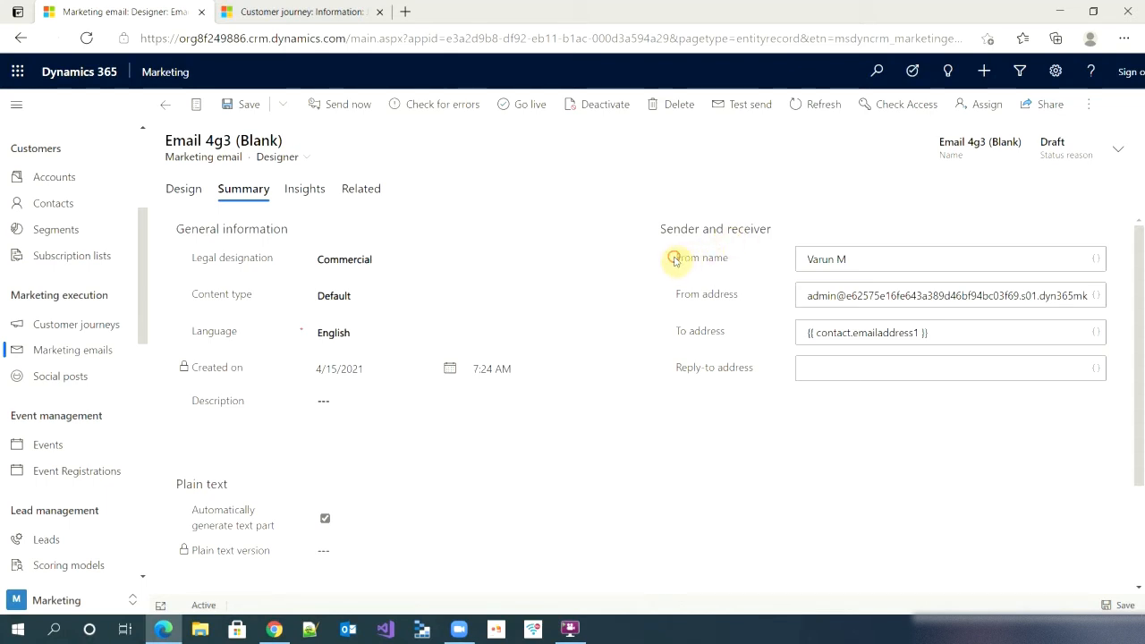
# Compare the email's From name with the sender name on the "Dear Customer" message in Gmail, and view the field's Content assist options.
pyautogui.click(716, 262)
pyautogui.hotkey('ctrl', 'c')
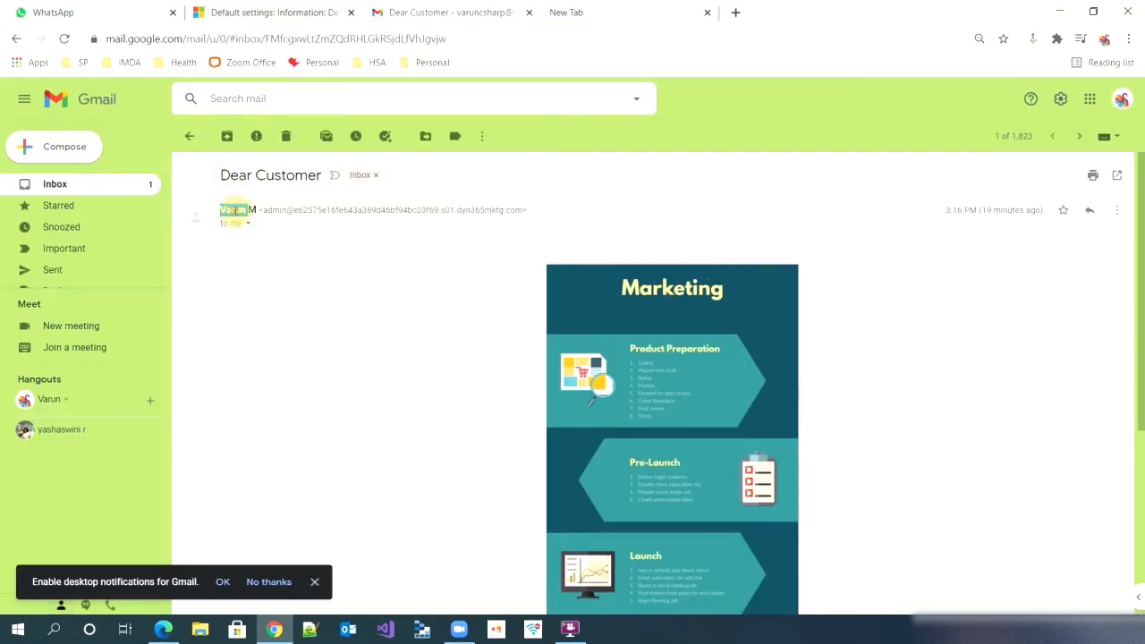
pyautogui.moveTo(234, 210)
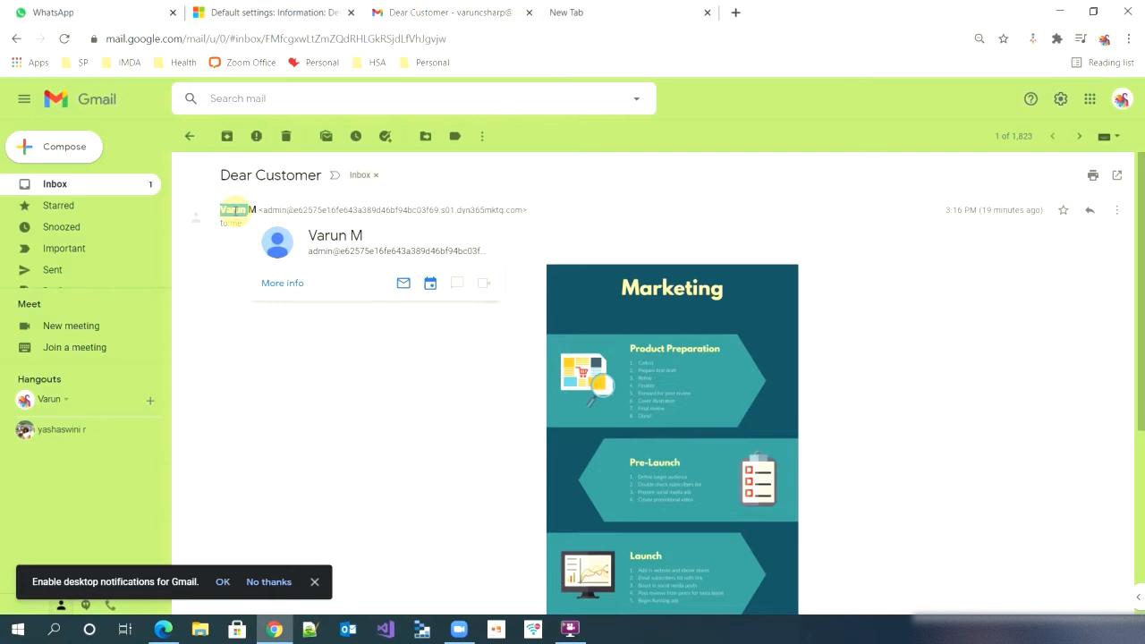
pyautogui.hotkey('alt', 'Tab')
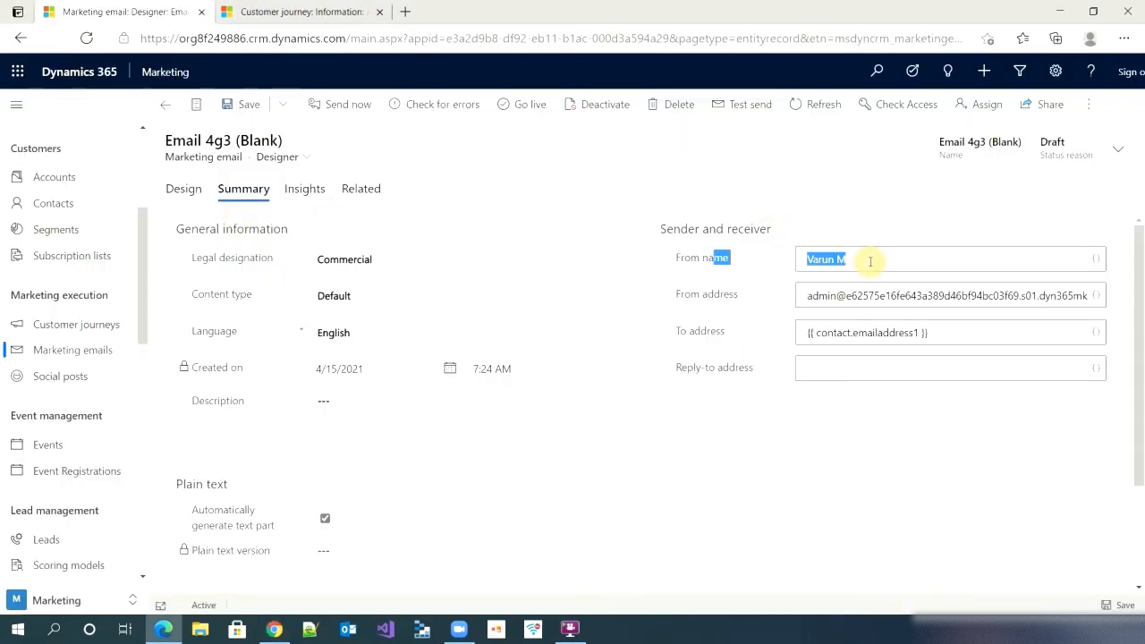
pyautogui.hotkey('ctrl', 'v')
pyautogui.click(1093, 260)
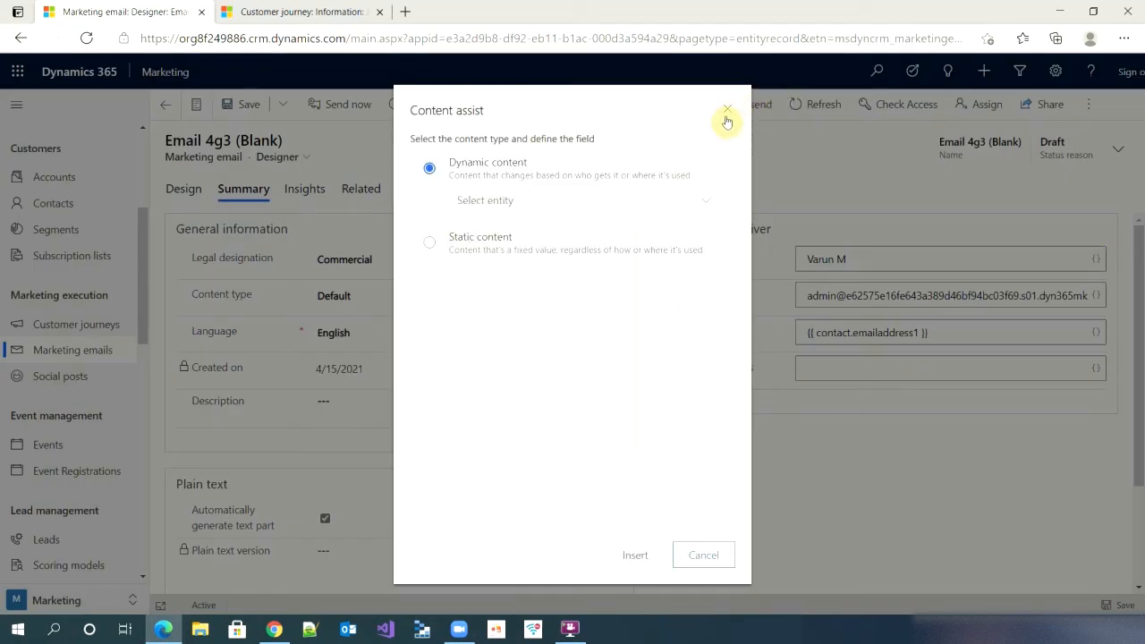
pyautogui.click(726, 111)
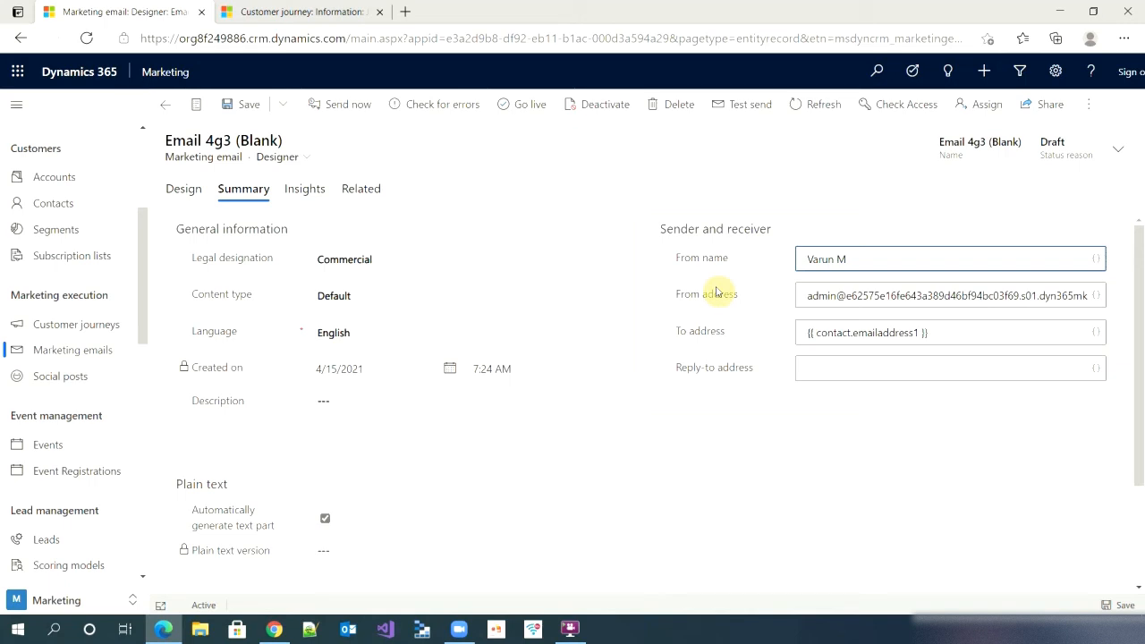
# Compare the sender address of the Gmail message with the marketing email's From address, and inspect that field's Content assist and domain part.
pyautogui.hotkey('alt', 'Tab')
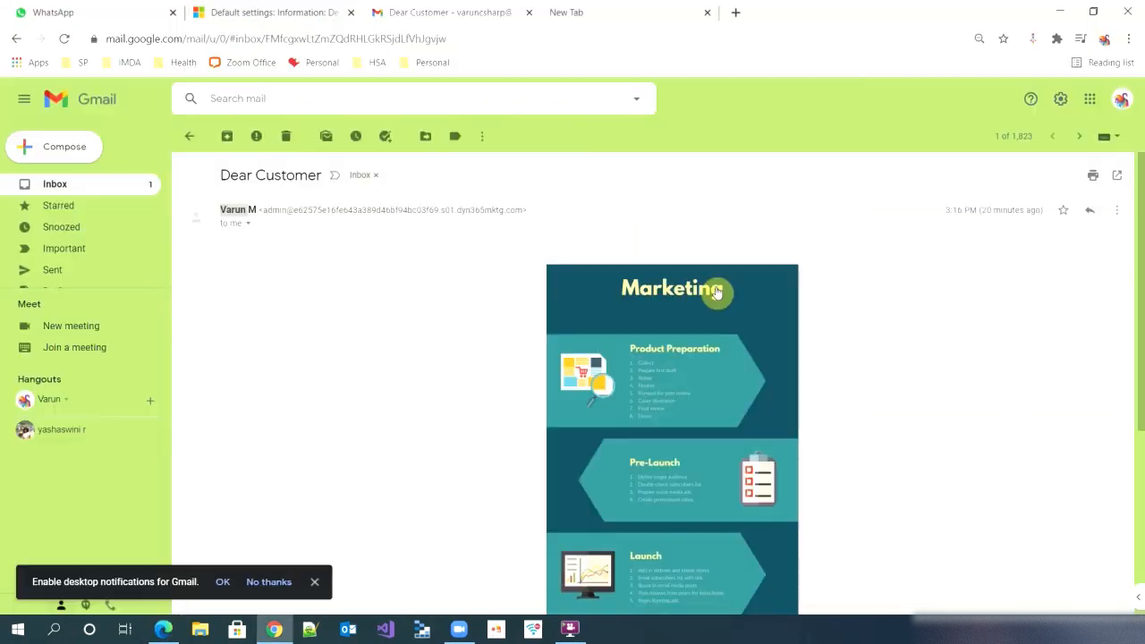
pyautogui.moveTo(262, 211); pyautogui.dragTo(488, 223)
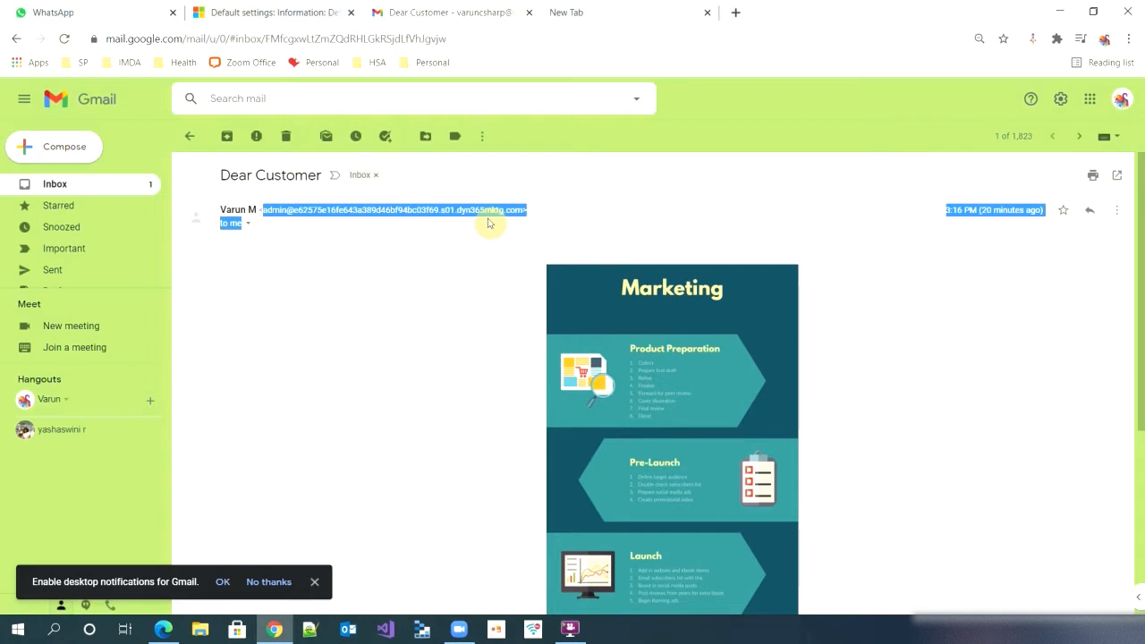
pyautogui.hotkey('alt', 'Tab')
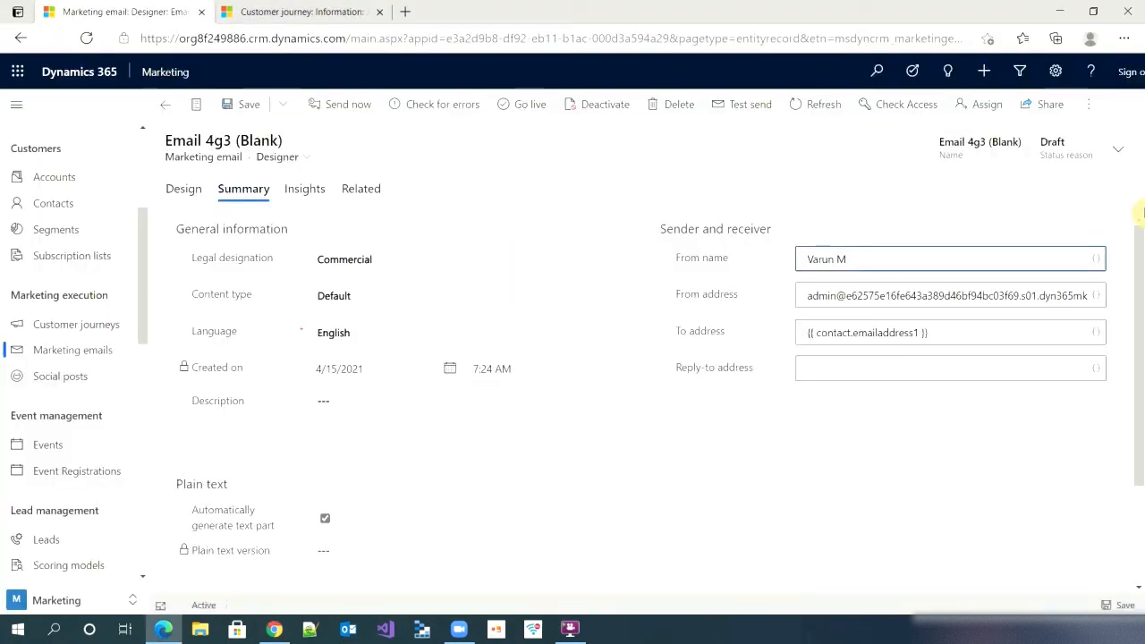
pyautogui.click(1097, 297)
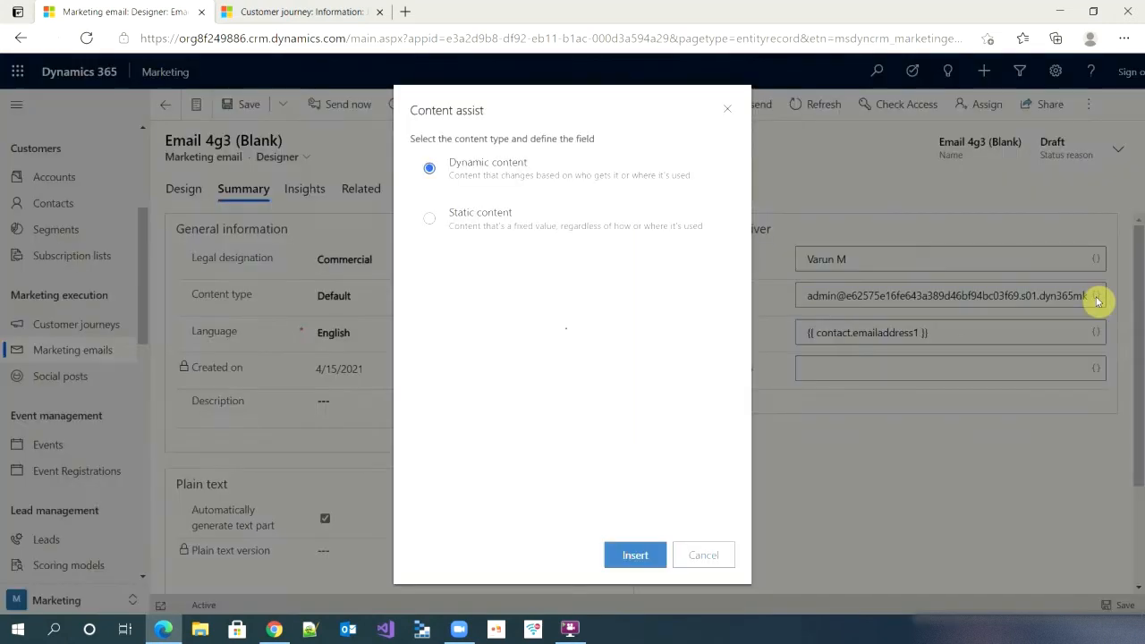
pyautogui.click(729, 108)
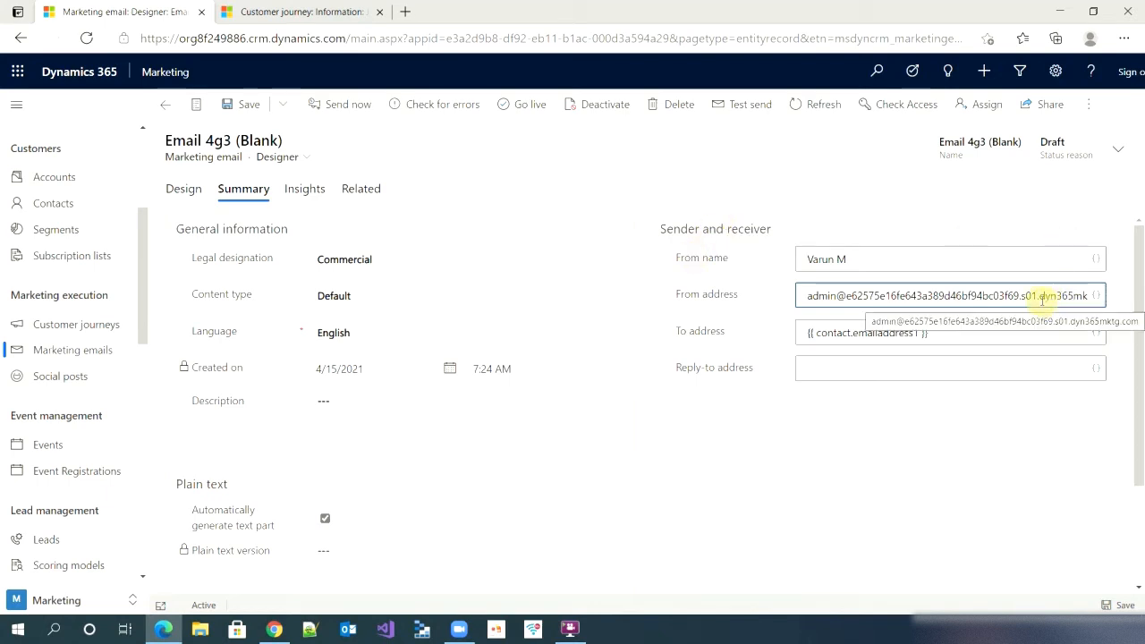
pyautogui.moveTo(1042, 296); pyautogui.dragTo(1106, 303)
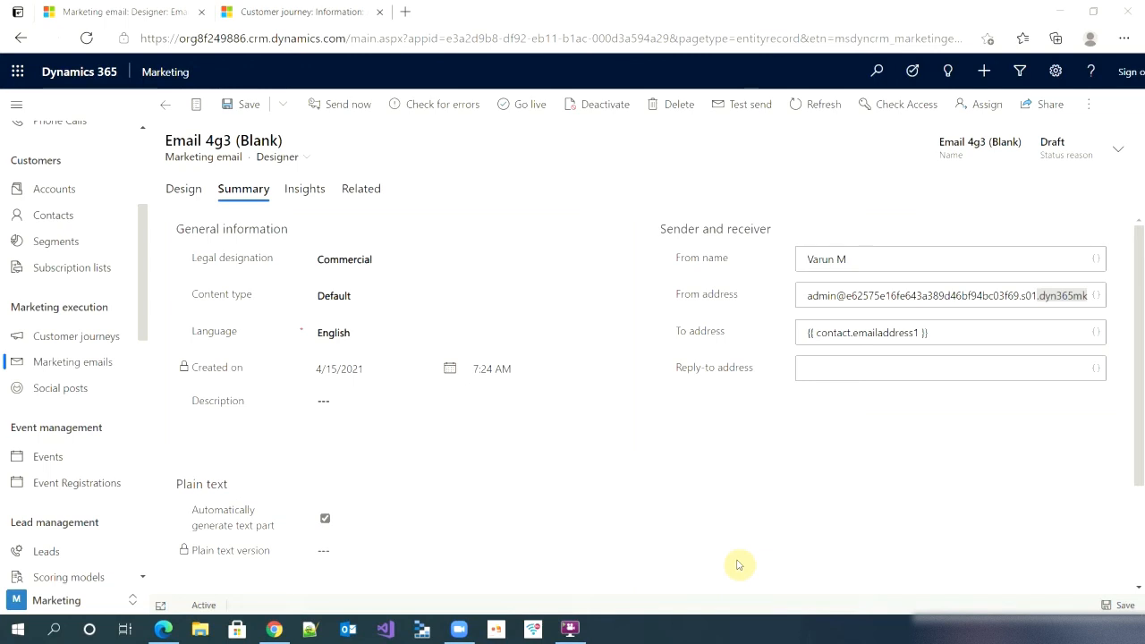
# In the Settings area, create and save a domain authentication for EDM.gov.sg, and review its authentication key records.
pyautogui.click(28, 602)
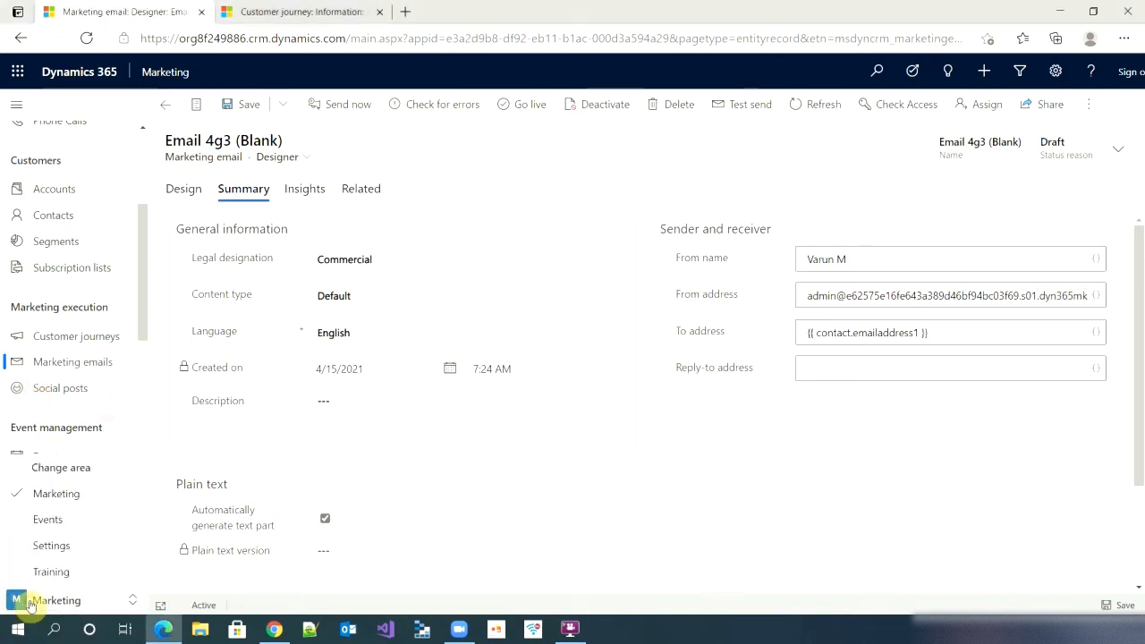
pyautogui.click(51, 544)
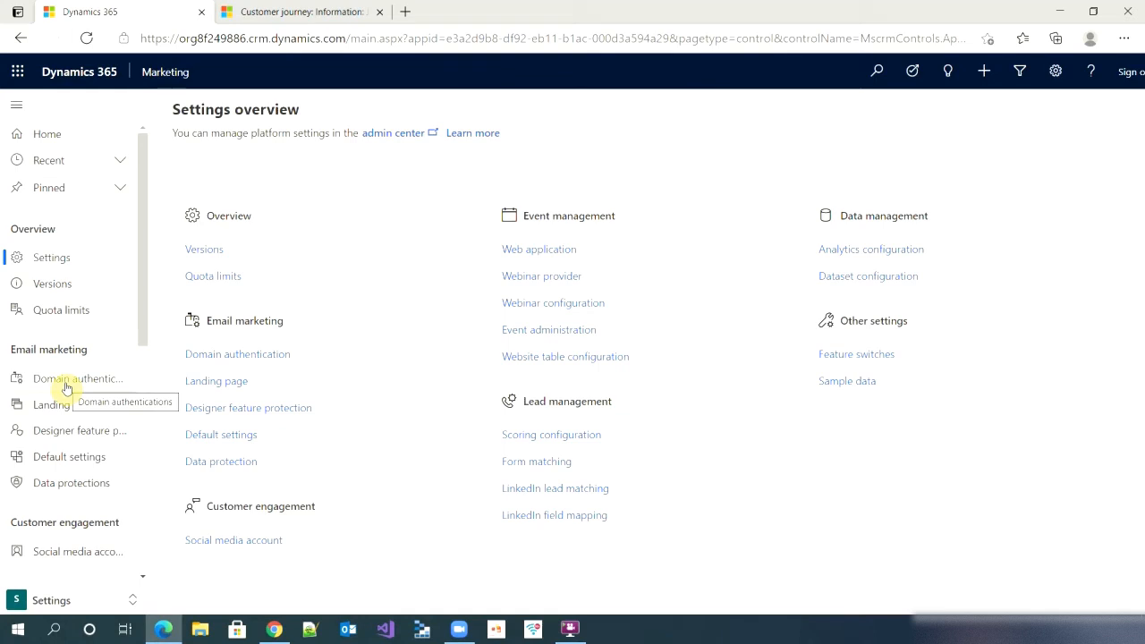
pyautogui.click(65, 386)
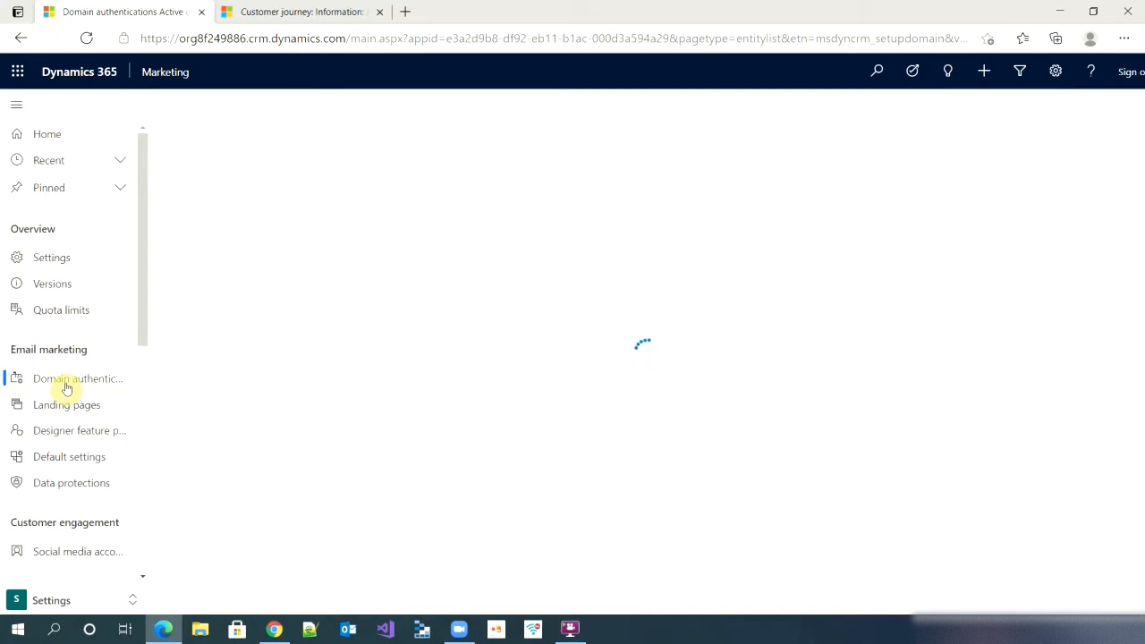
pyautogui.click(303, 105)
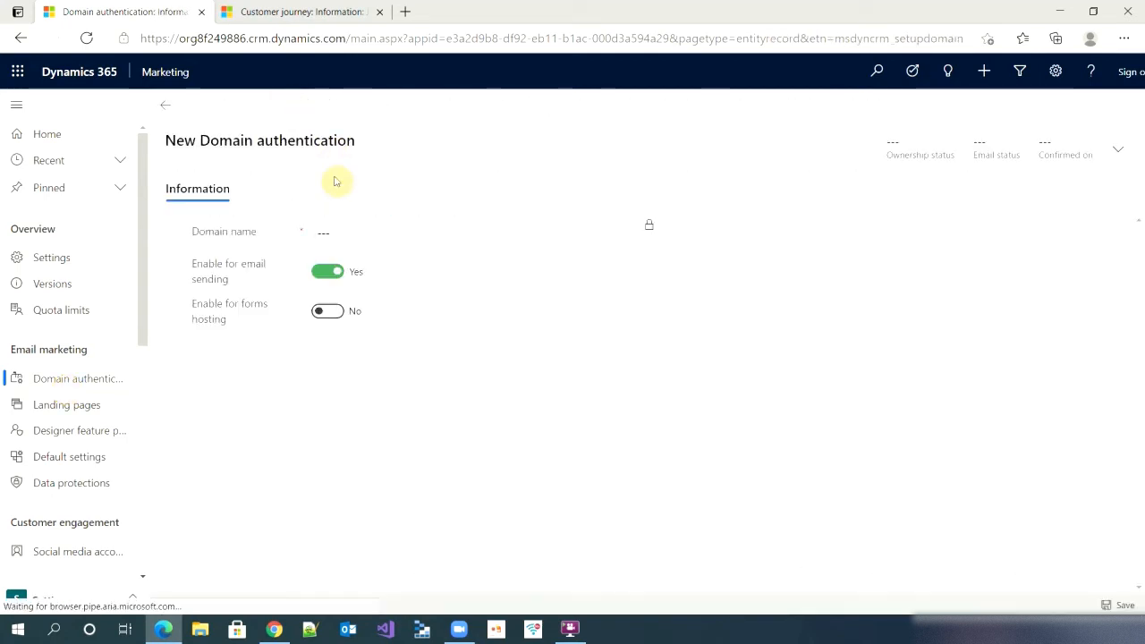
pyautogui.click(323, 229)
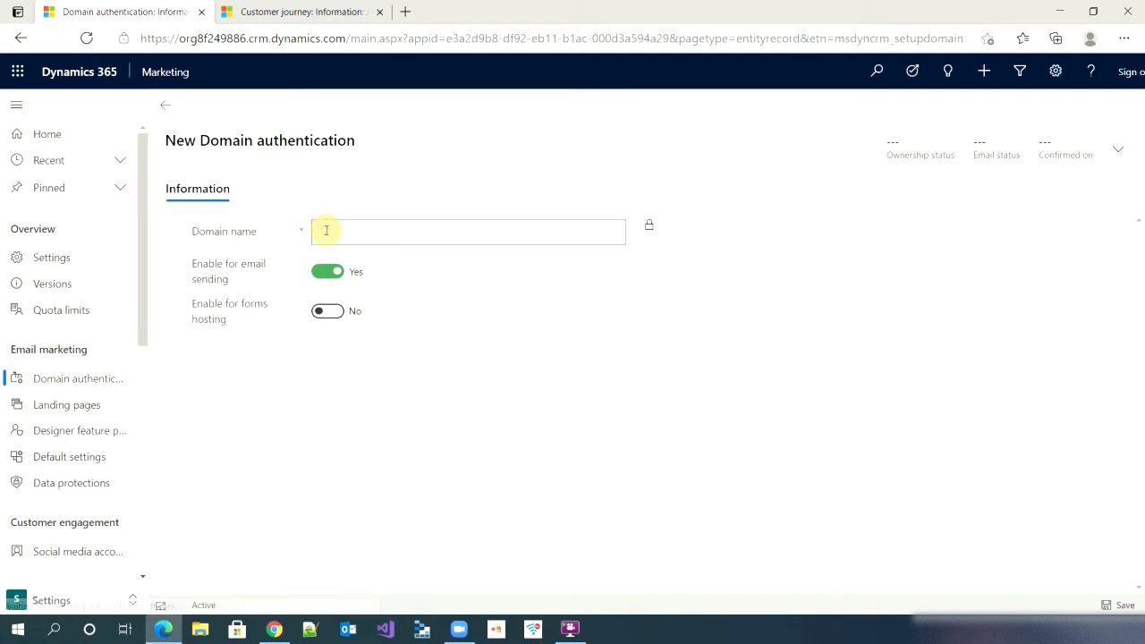
pyautogui.write('EDM')
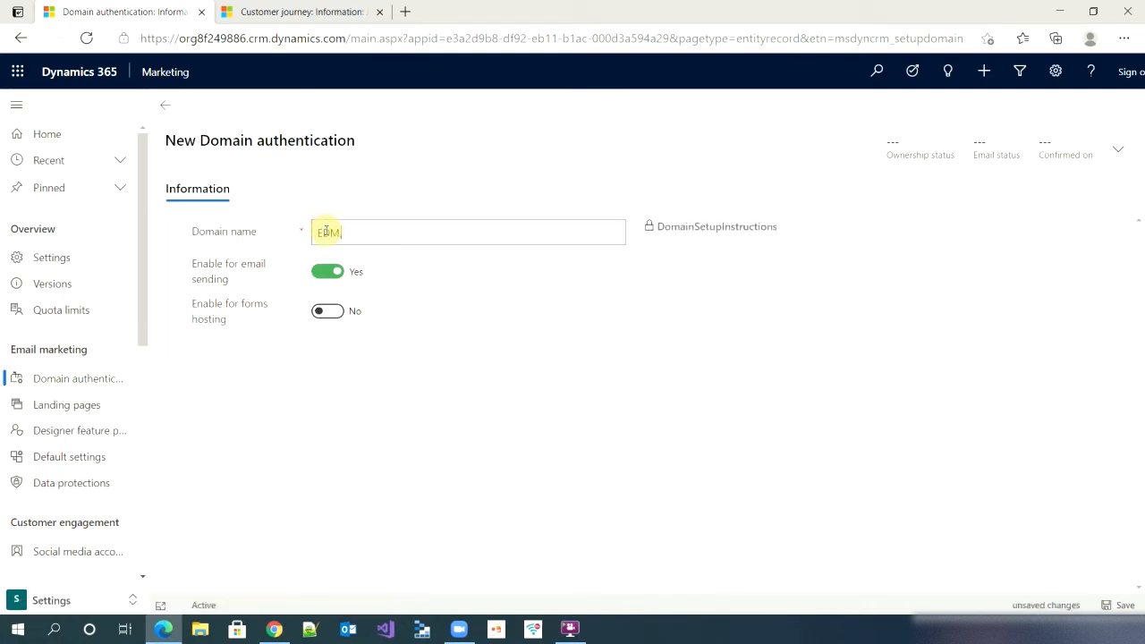
pyautogui.write('.gov.sg')
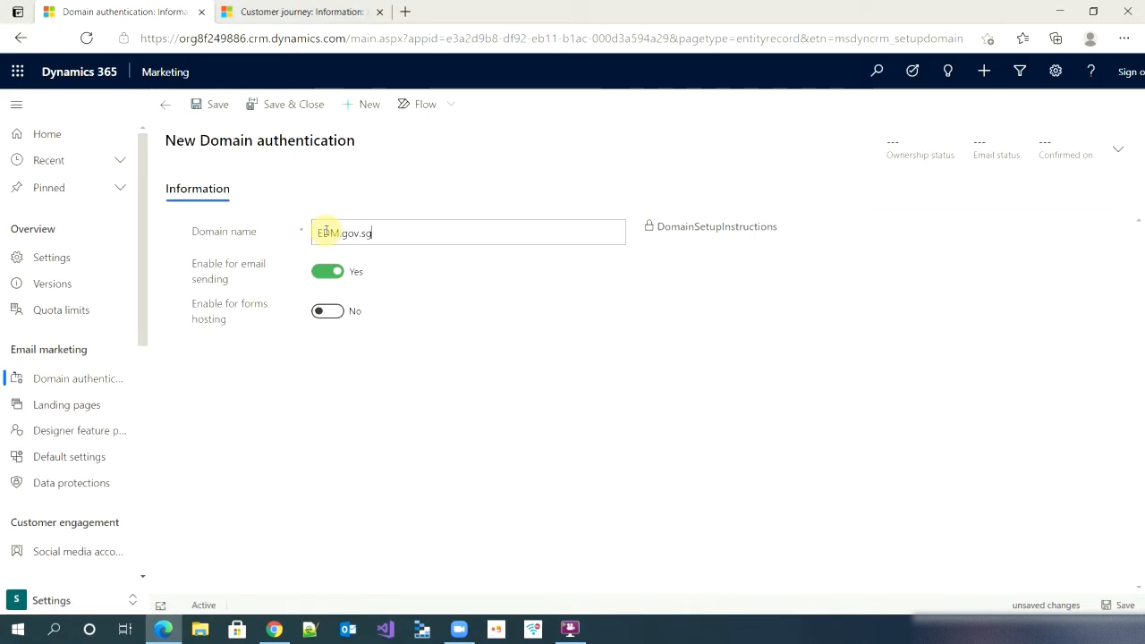
pyautogui.click(215, 108)
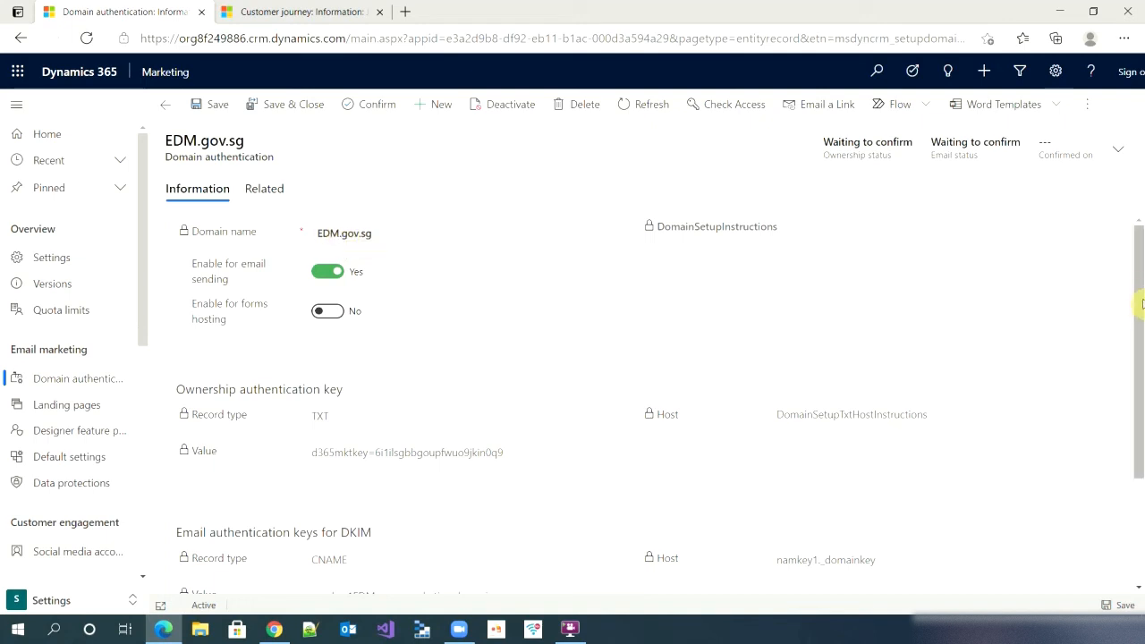
pyautogui.moveTo(1138, 314); pyautogui.dragTo(1142, 290)
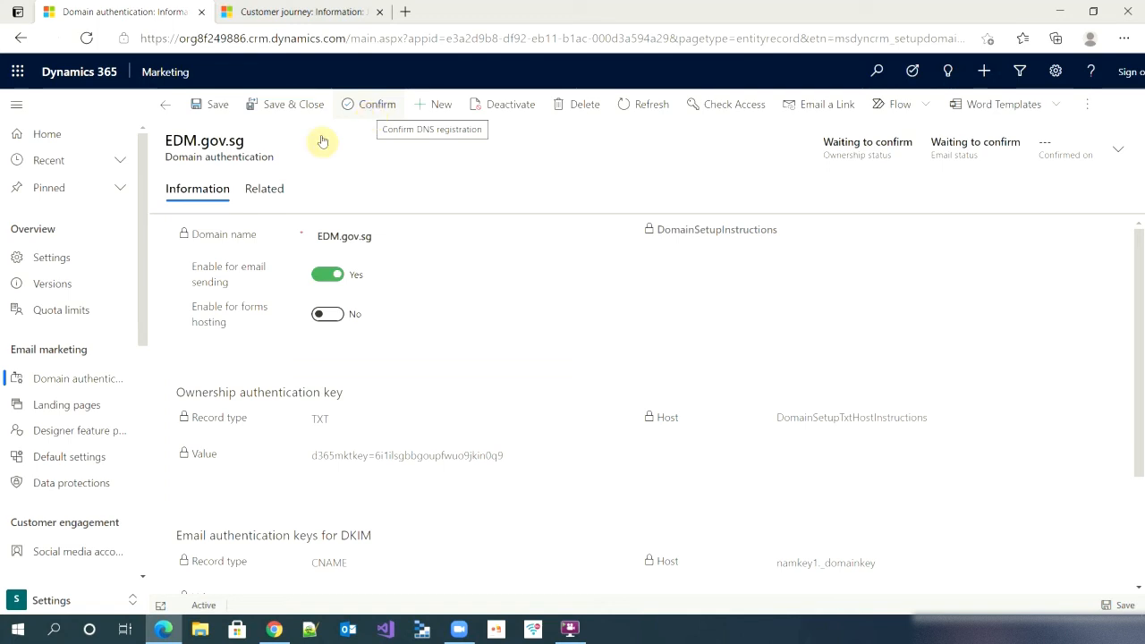
# Clear the default sending domain in the marketing email settings of DefaultMktSettings.
pyautogui.click(74, 465)
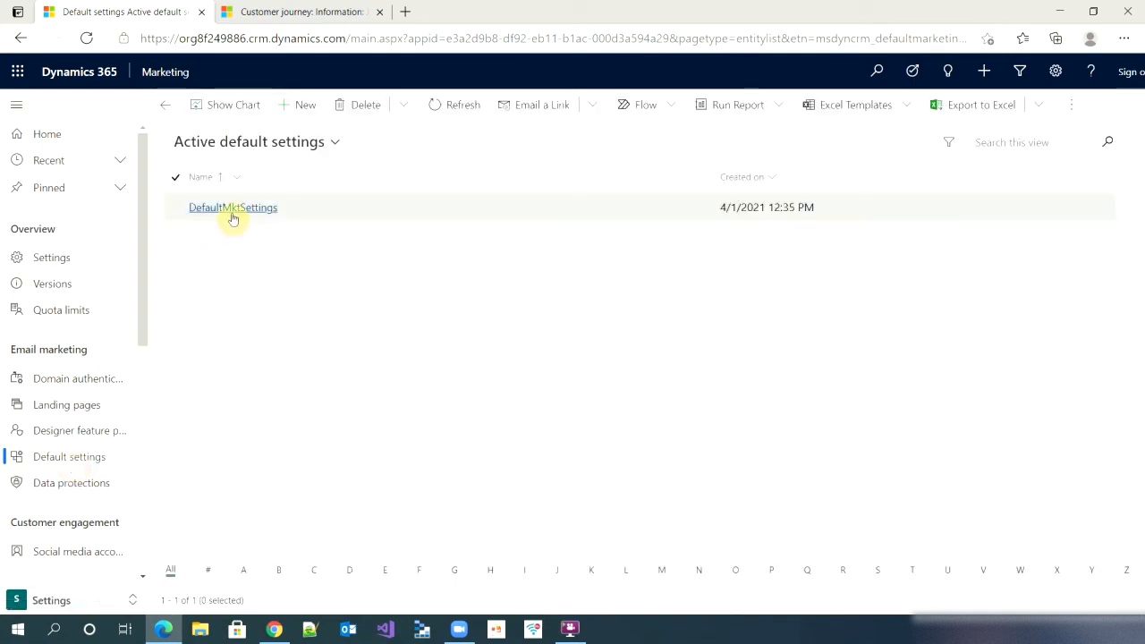
pyautogui.click(231, 207)
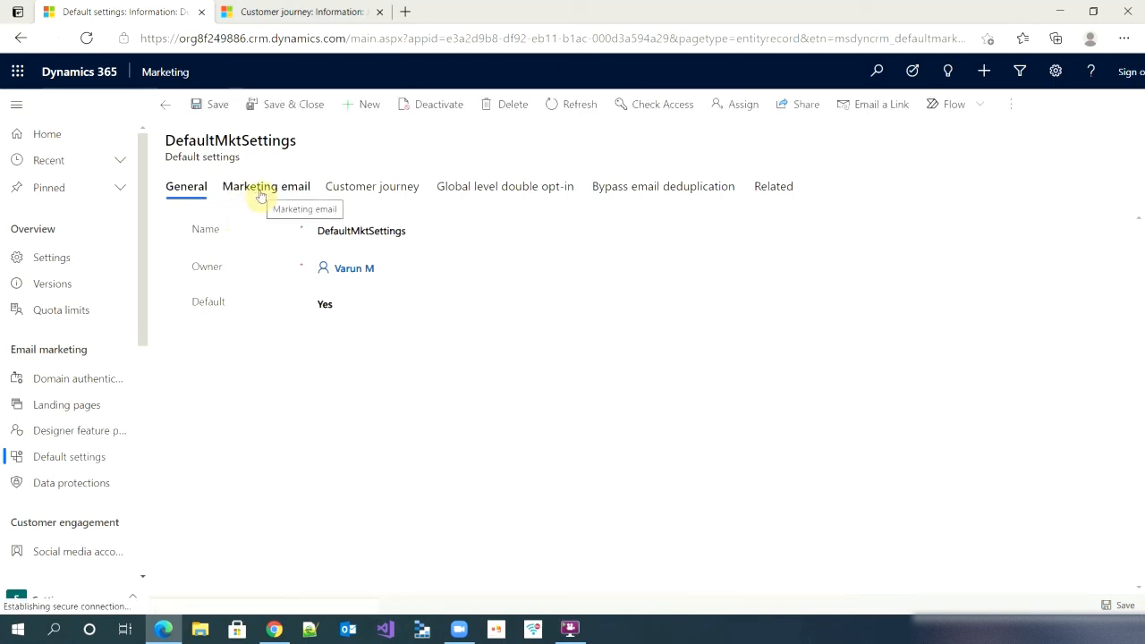
pyautogui.click(257, 190)
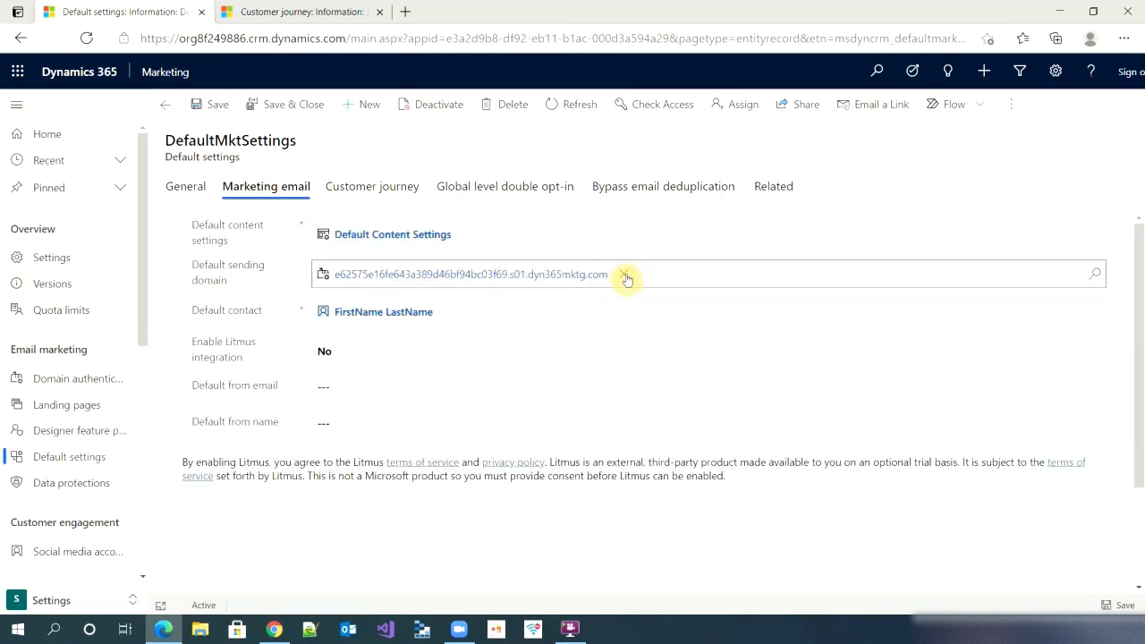
pyautogui.click(625, 276)
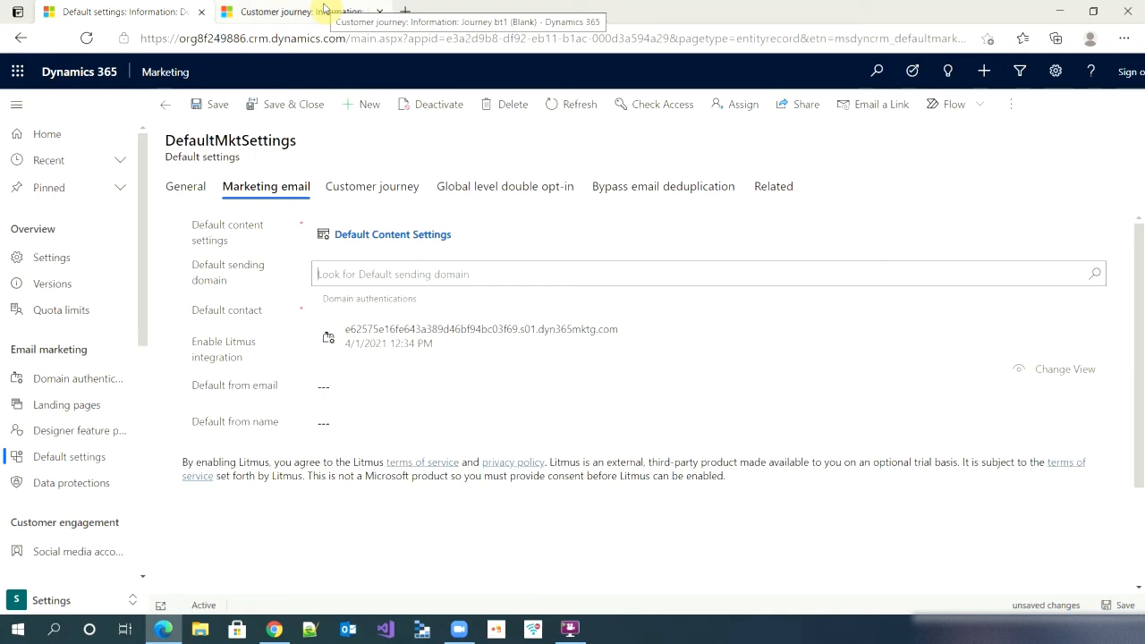
# Return to the Marketing area and reopen the Summary of the marketing email "Email 4g3 (Blank)".
pyautogui.click(49, 608)
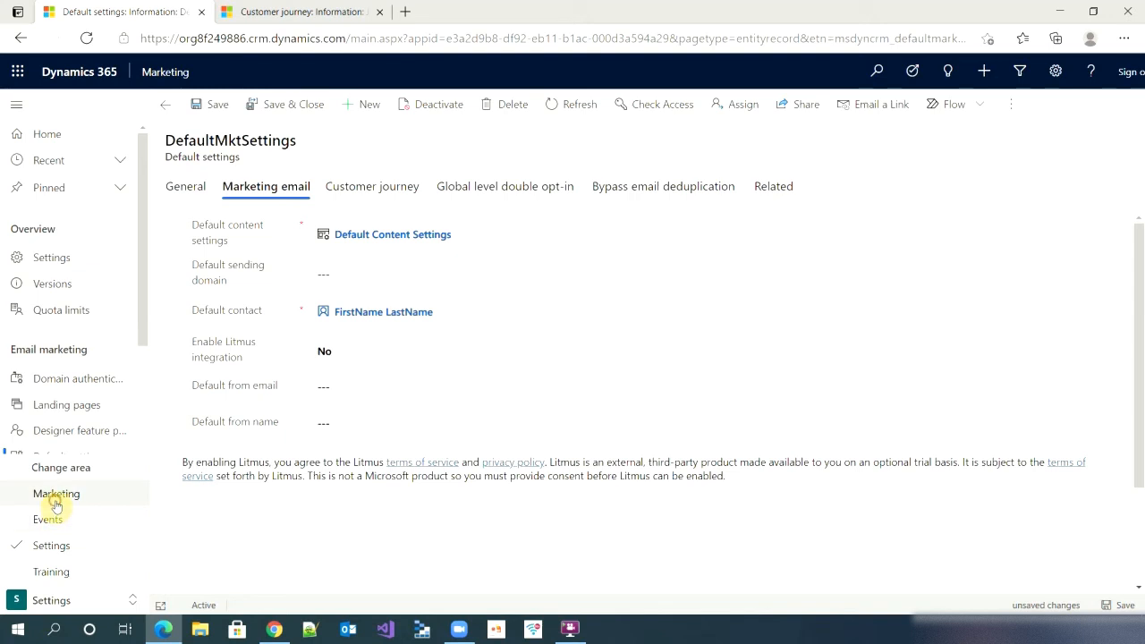
pyautogui.click(54, 495)
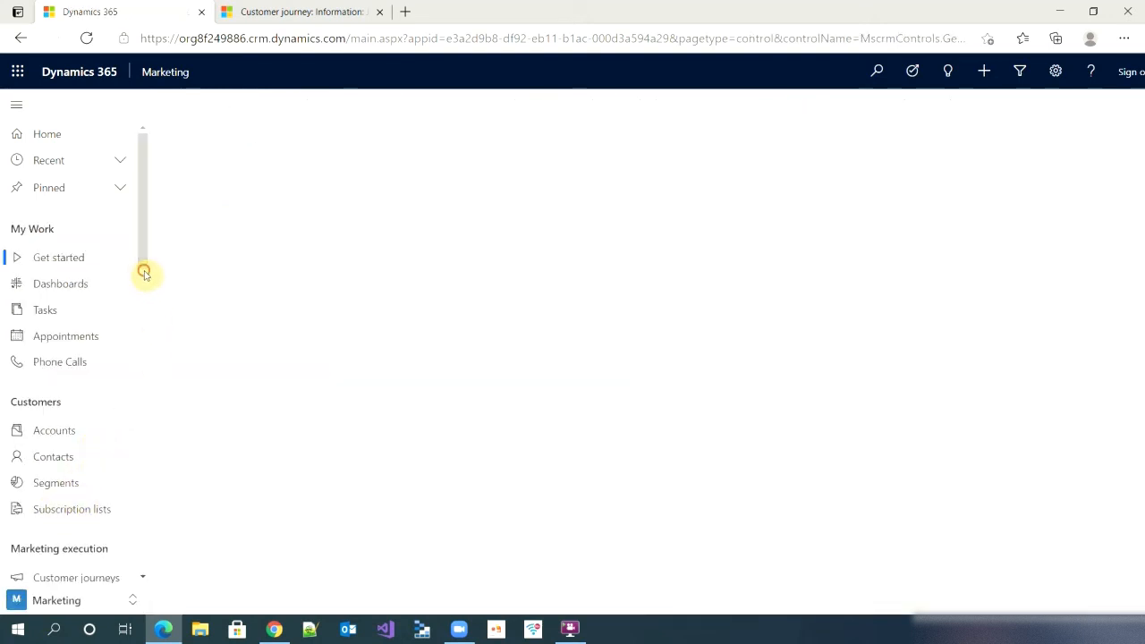
pyautogui.scroll(-5, 145, 277)
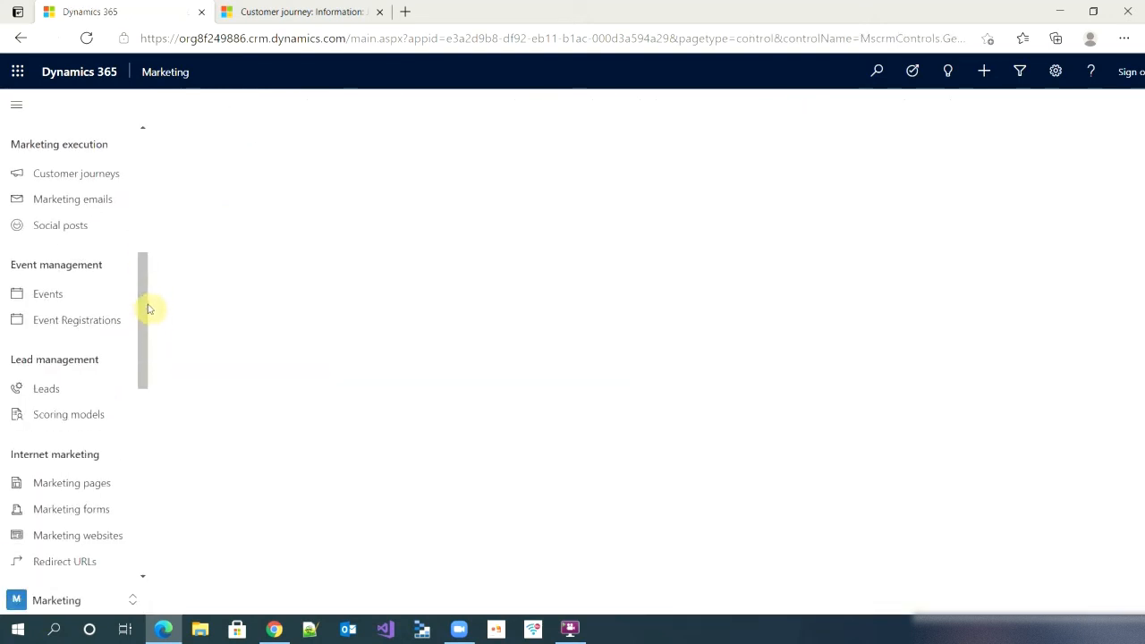
pyautogui.click(82, 199)
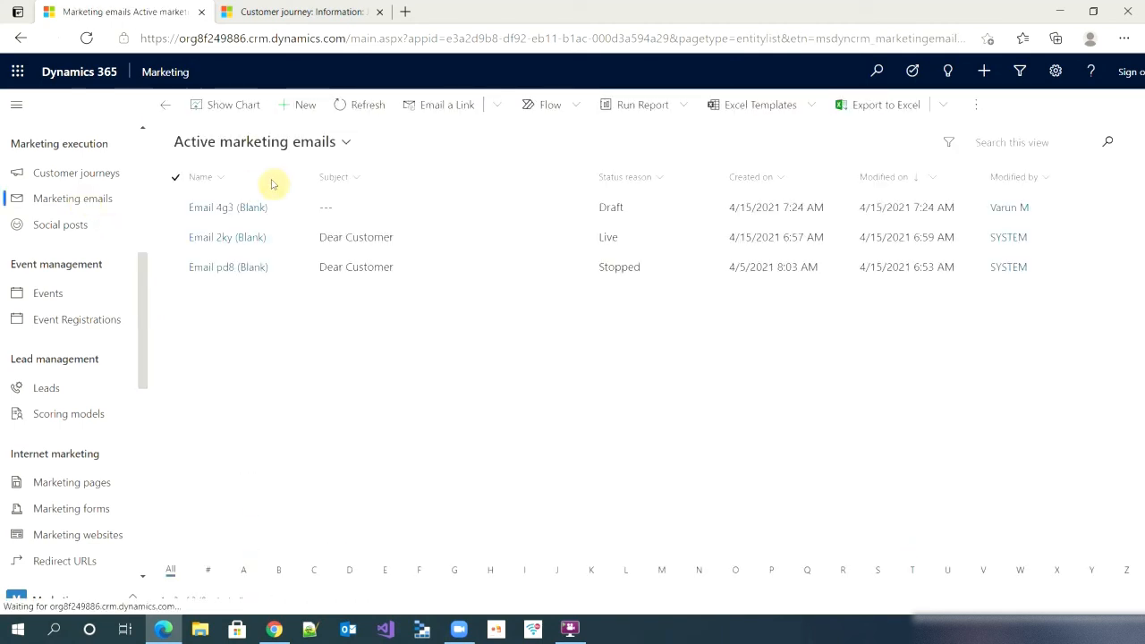
pyautogui.click(233, 211)
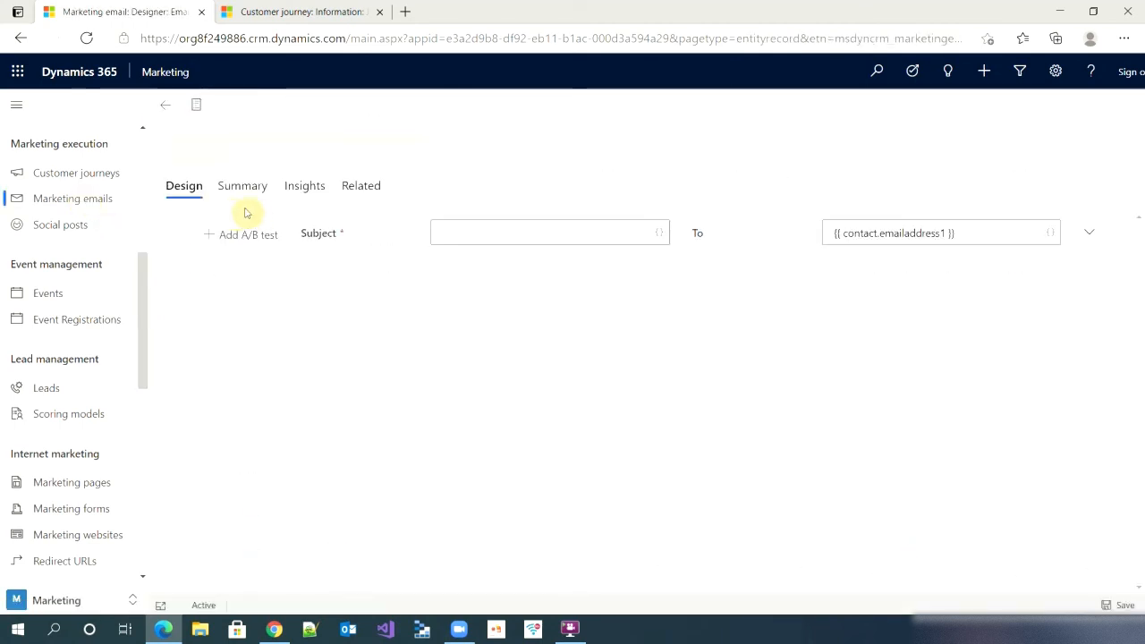
pyautogui.click(242, 193)
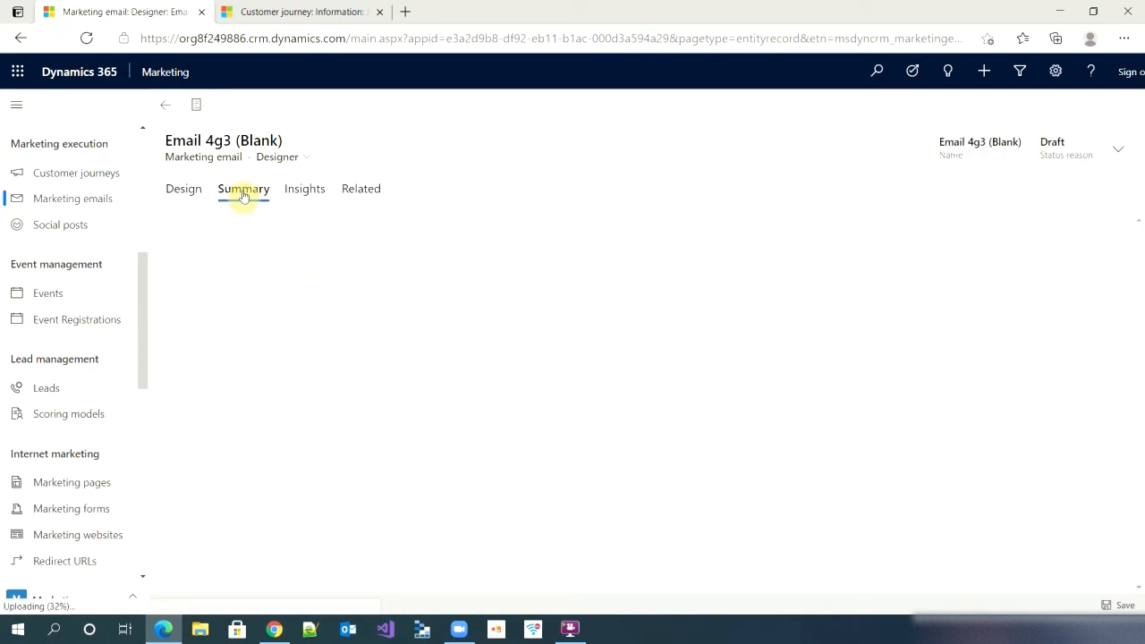